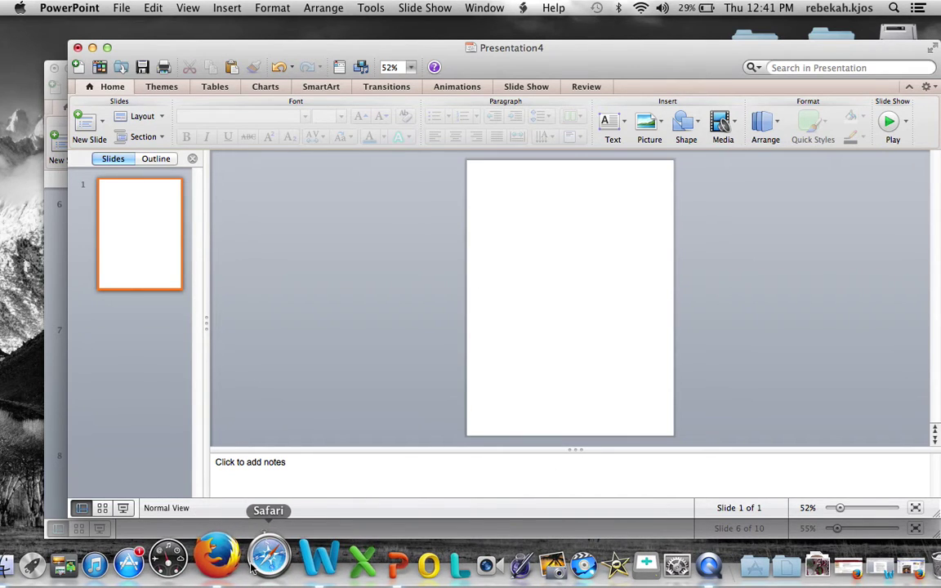
# Switch to Safari, search Google for "flower coloring sheets" and show the image results
pyautogui.click(263, 565)
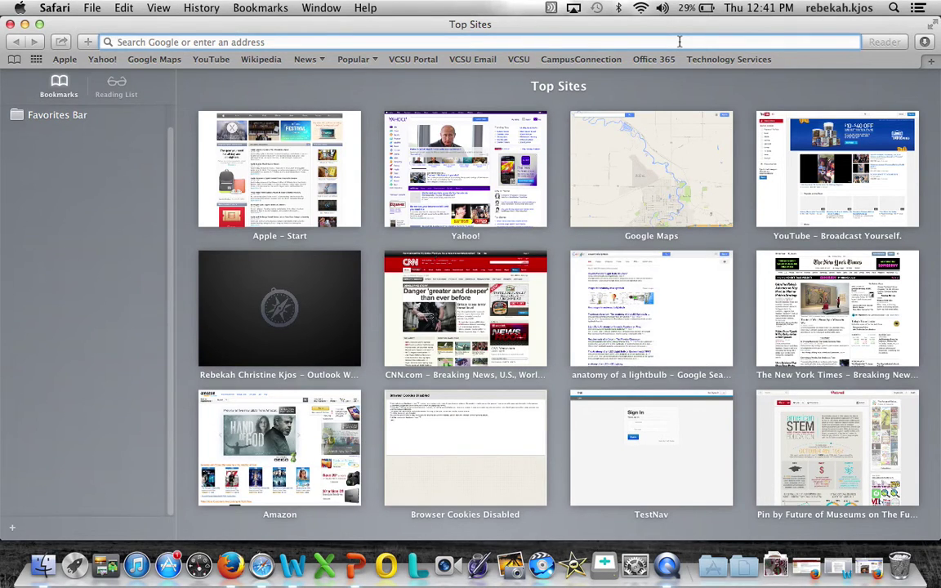
pyautogui.write('f')
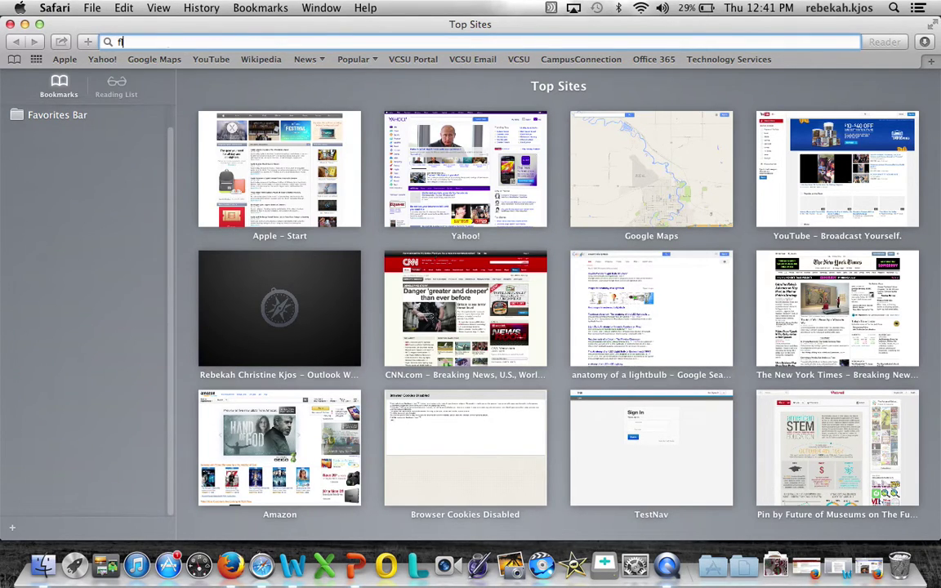
pyautogui.write('lower c')
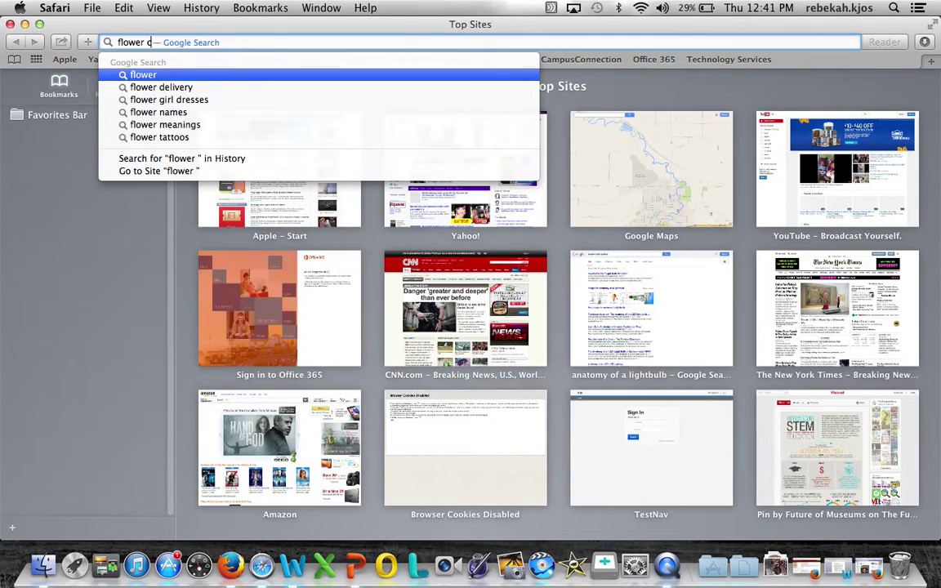
pyautogui.write('oloring sheets')
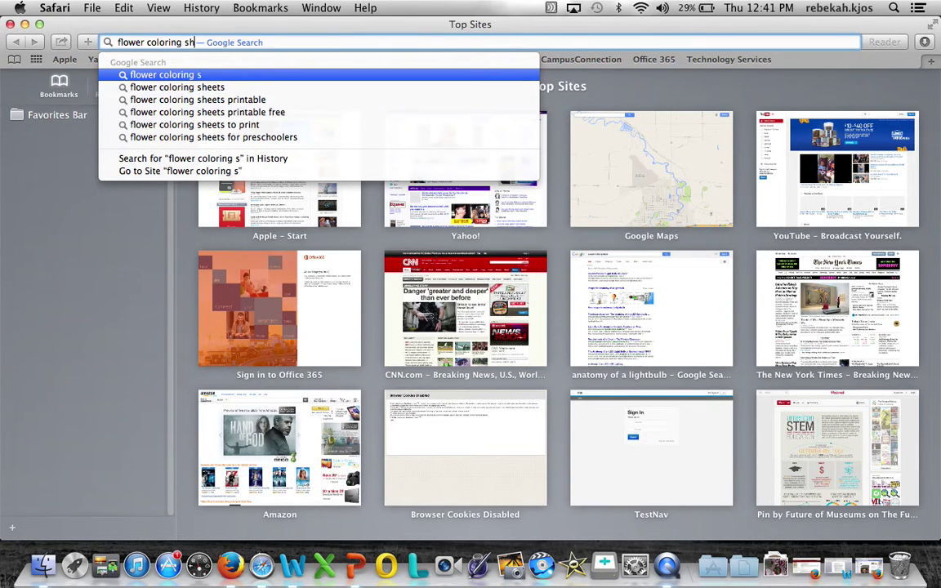
pyautogui.click(679, 45)
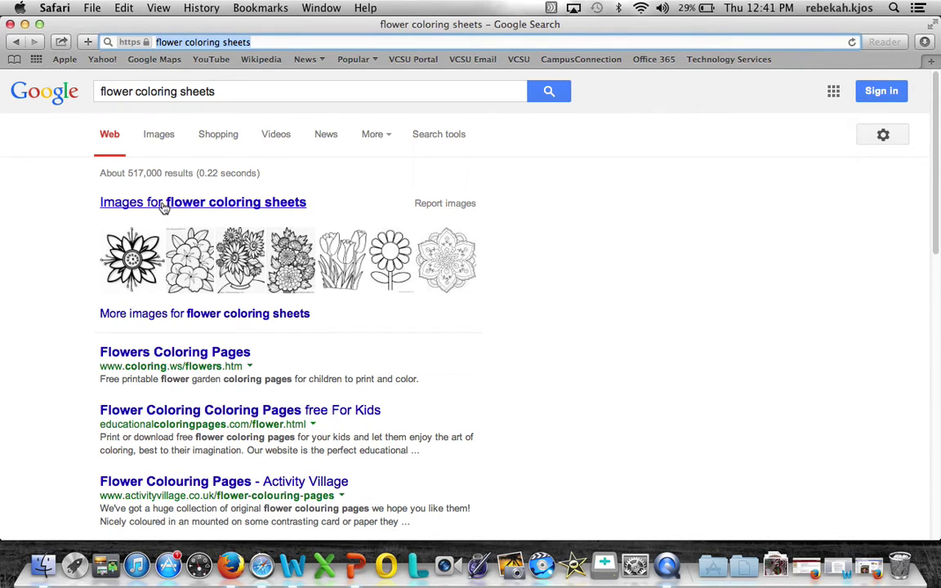
pyautogui.click(163, 204)
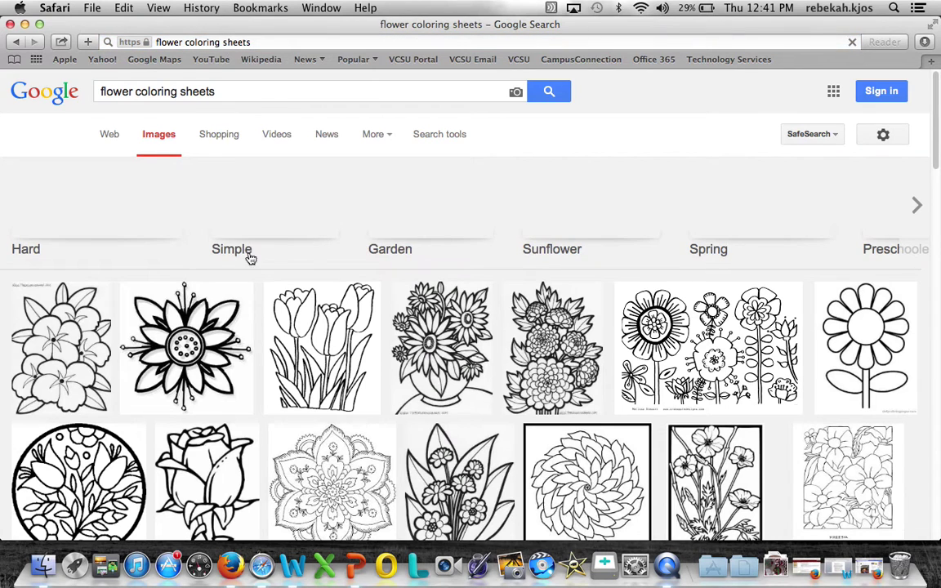
# Browse the image results and open the Cute Flower Coloring Pages picture of a round-petalled flower with two leaves at full size
pyautogui.scroll(-3, 445, 377)
pyautogui.scroll(-2, 445, 377)
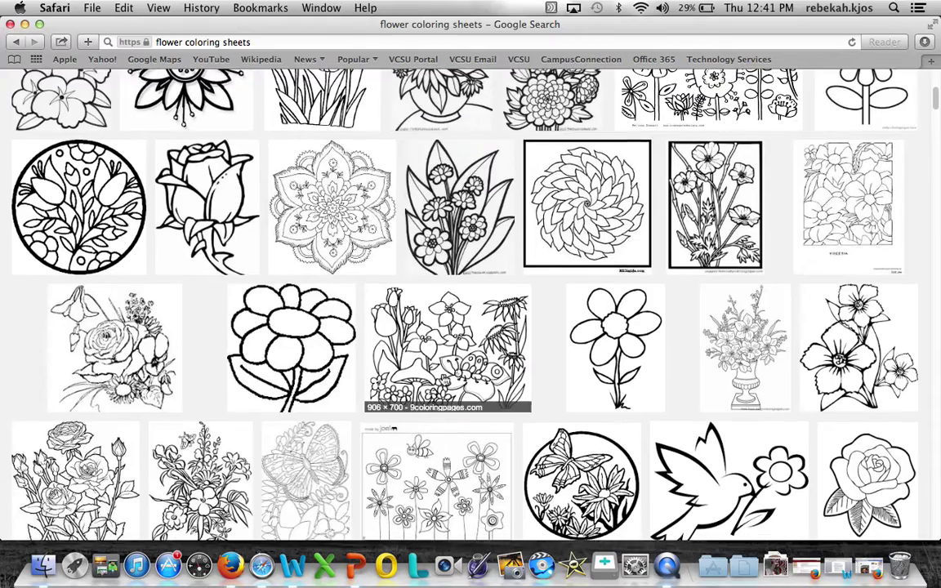
pyautogui.scroll(5, 445, 377)
pyautogui.scroll(-3, 445, 377)
pyautogui.scroll(2, 445, 378)
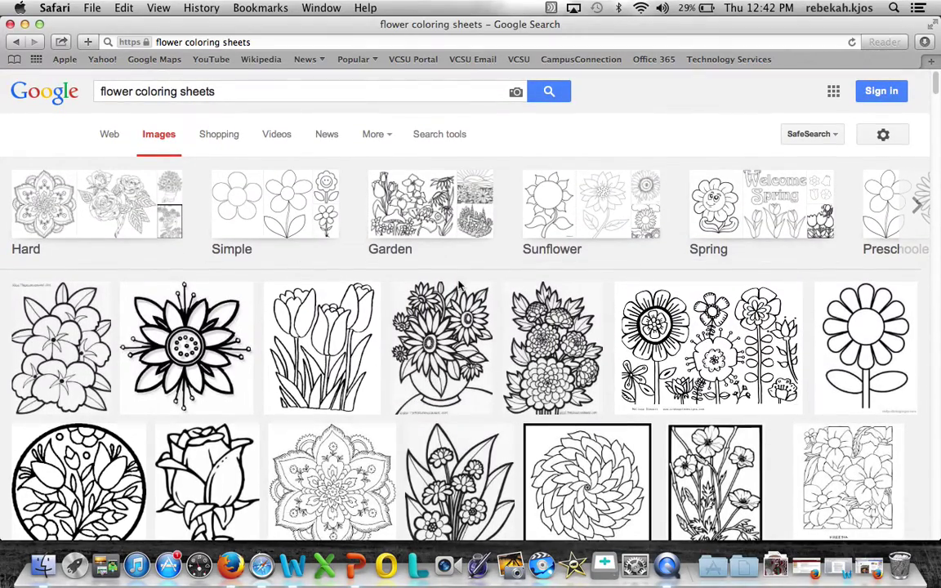
pyautogui.click(872, 342)
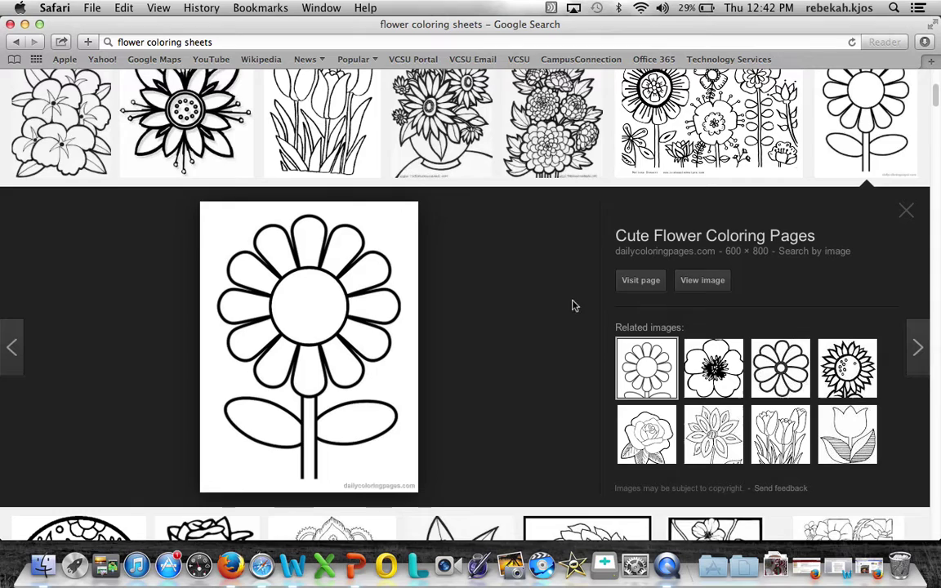
pyautogui.click(688, 286)
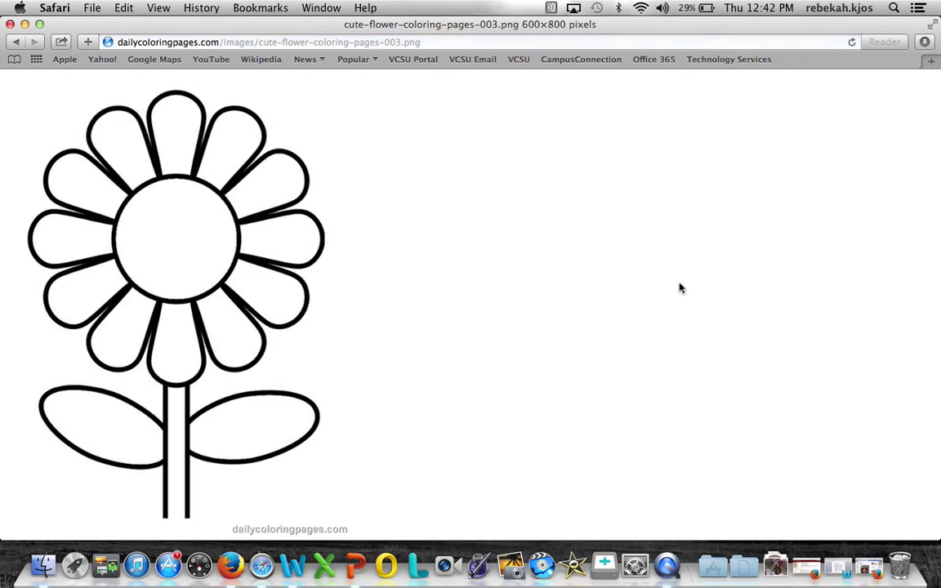
# Copy the flower image, minimize Safari and paste the image onto the blank slide in PowerPoint
pyautogui.rightClick(169, 270)
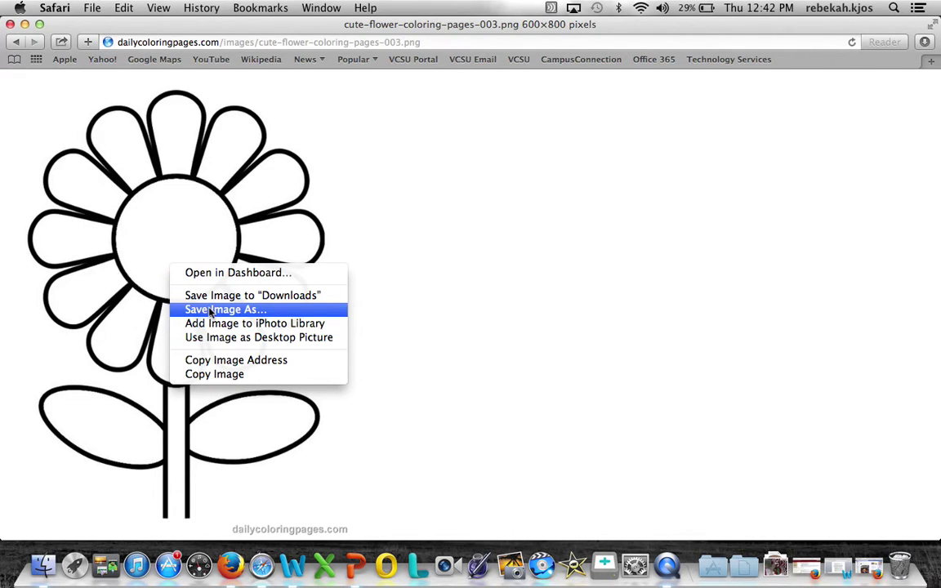
pyautogui.click(201, 375)
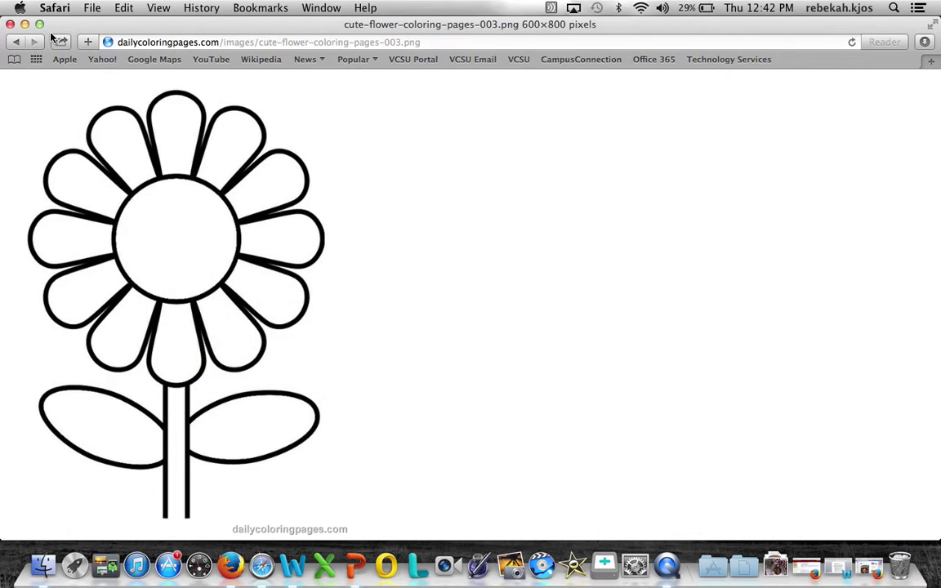
pyautogui.click(25, 24)
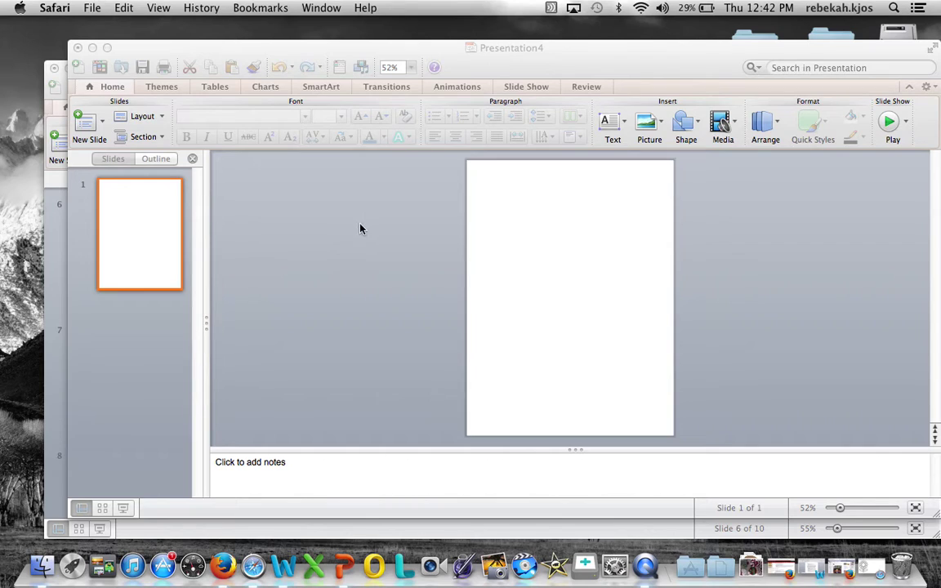
pyautogui.click(490, 260)
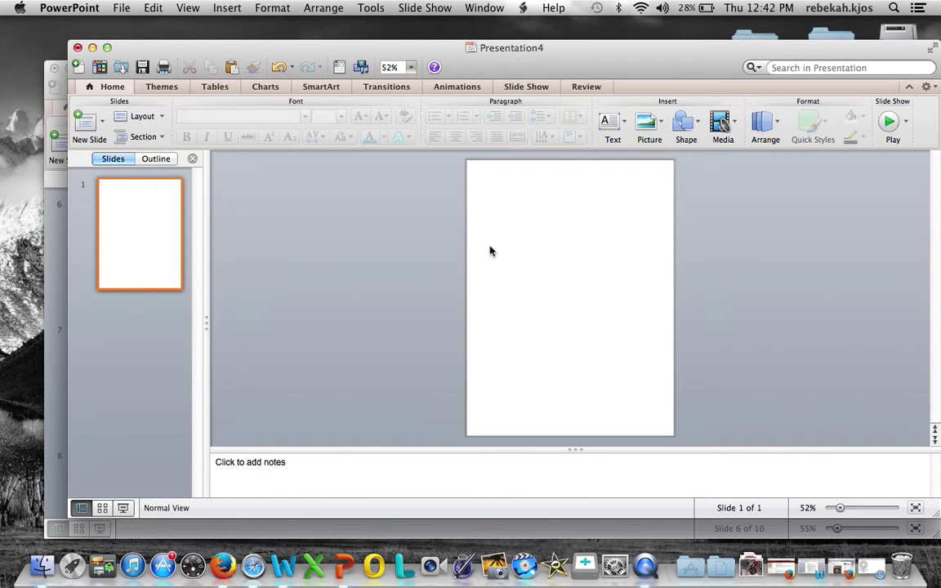
pyautogui.press('super+v')
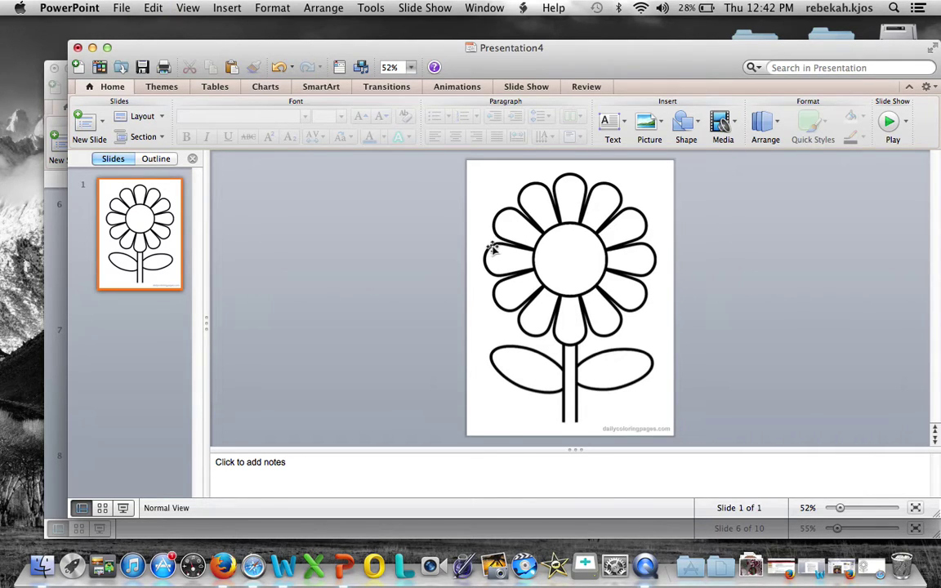
# Shrink the flower picture slightly and move it to the slide's bottom edge, leaving blank space above it
pyautogui.click(560, 254)
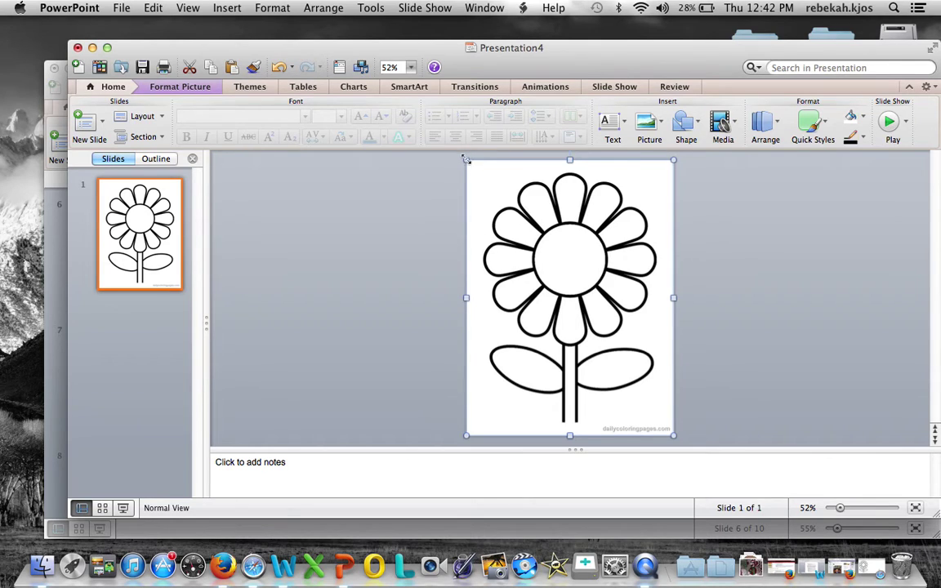
pyautogui.moveTo(467, 160); pyautogui.dragTo(487, 187)
pyautogui.moveTo(541, 246); pyautogui.dragTo(510, 219)
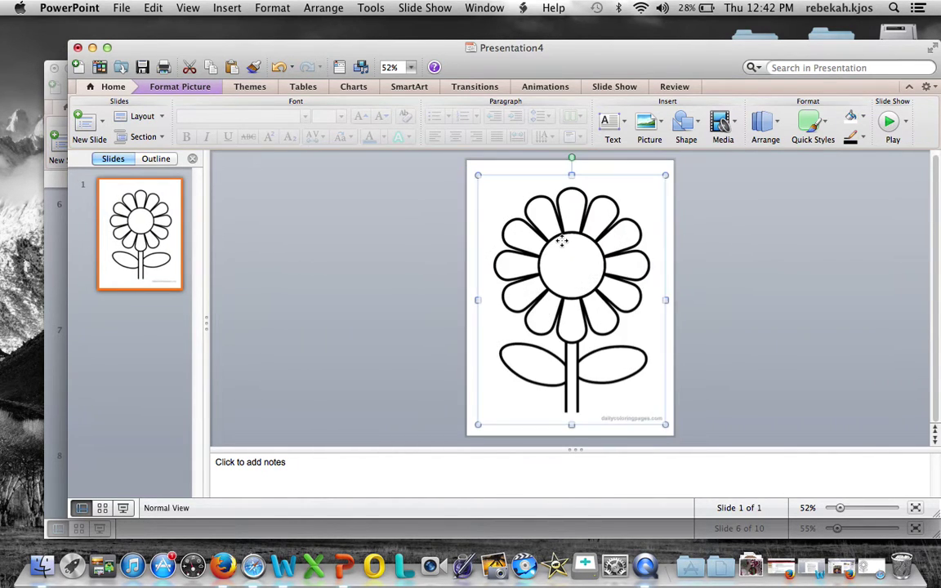
pyautogui.moveTo(569, 243); pyautogui.dragTo(570, 255)
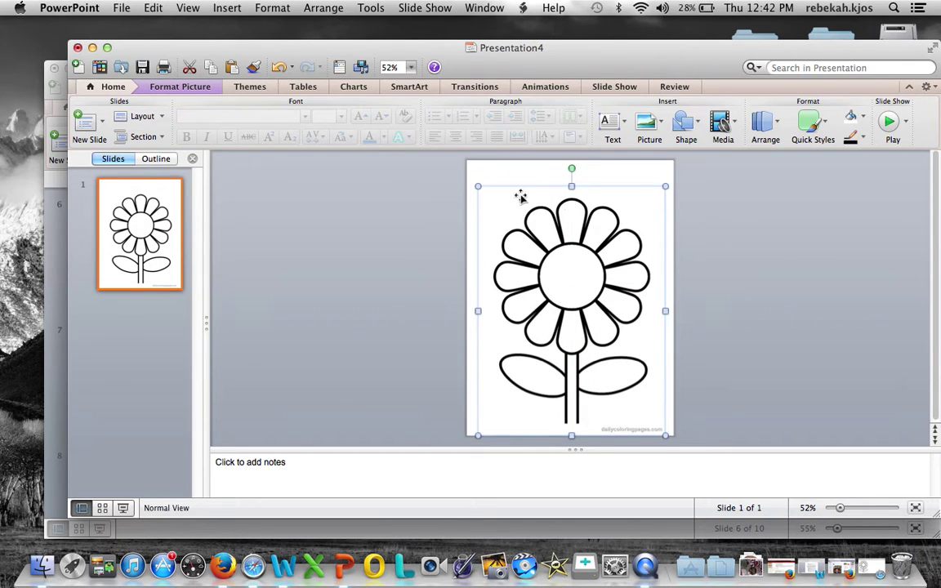
pyautogui.click(490, 174)
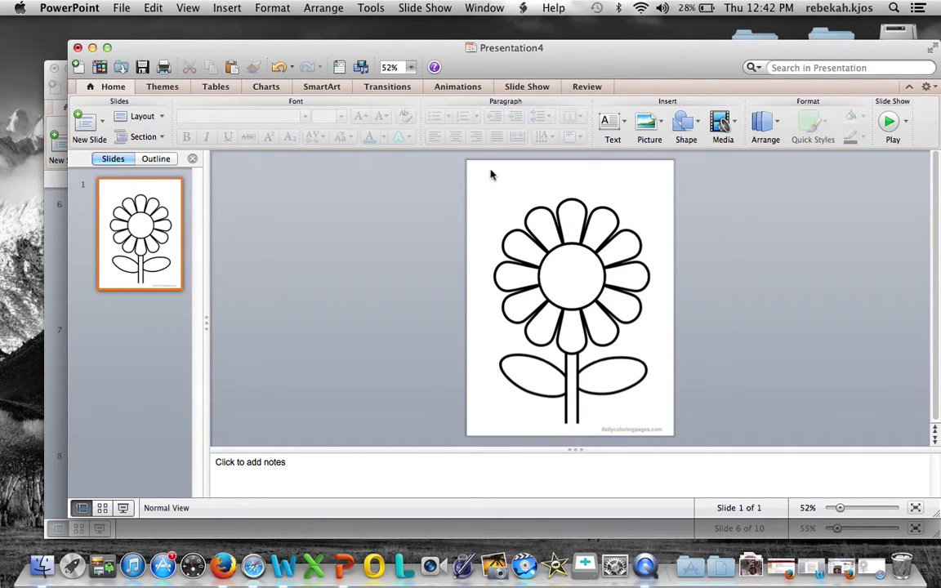
# Insert a text box above the flower on the slide's upper left containing a short underscore line
pyautogui.click(621, 129)
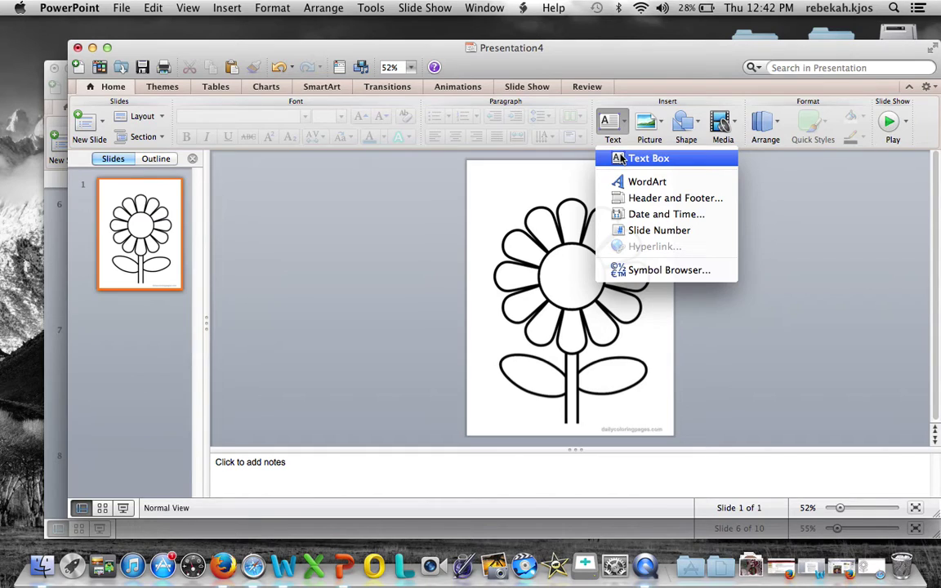
pyautogui.click(620, 158)
pyautogui.click(479, 182)
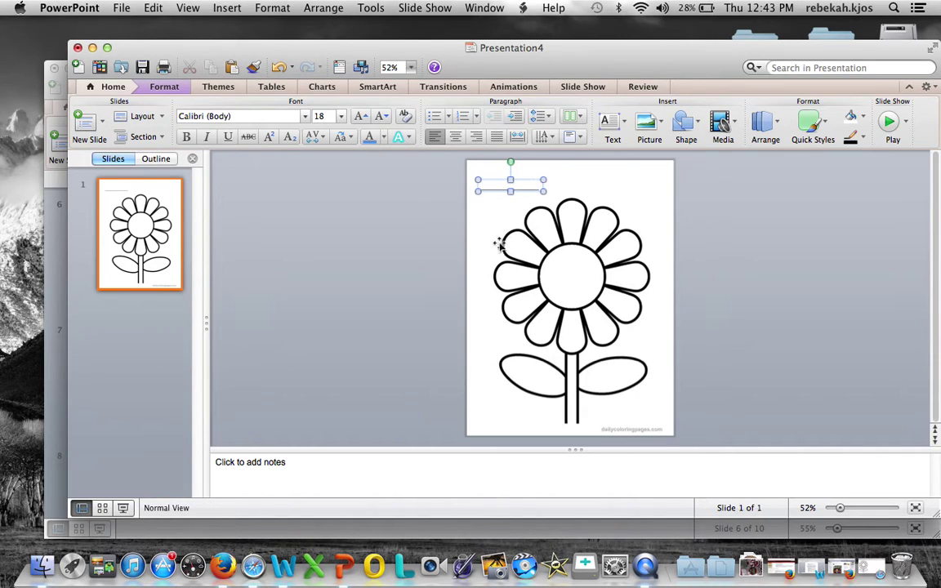
pyautogui.click(499, 234)
pyautogui.click(523, 176)
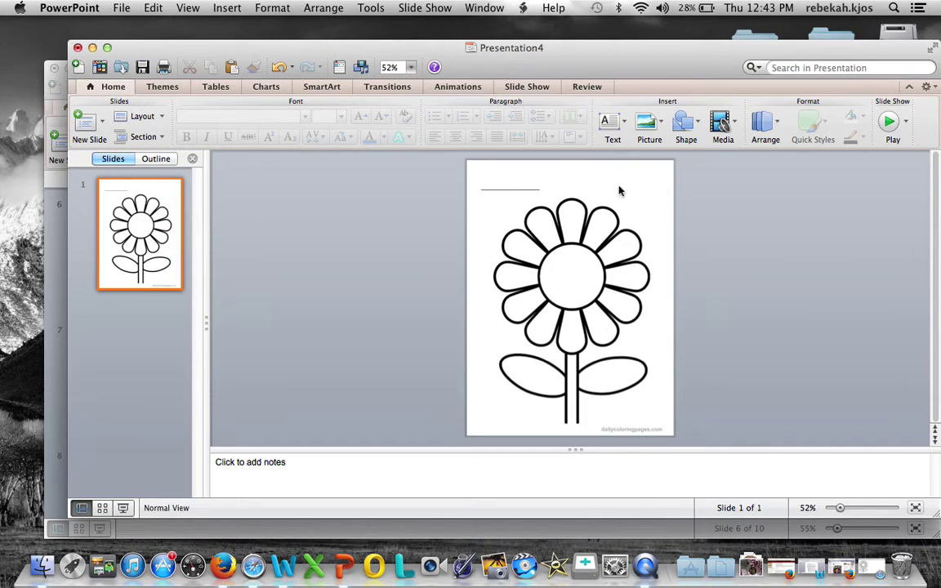
# Insert a text box in the flower's center with font size 32 and the text "Factors of 24"
pyautogui.click(618, 124)
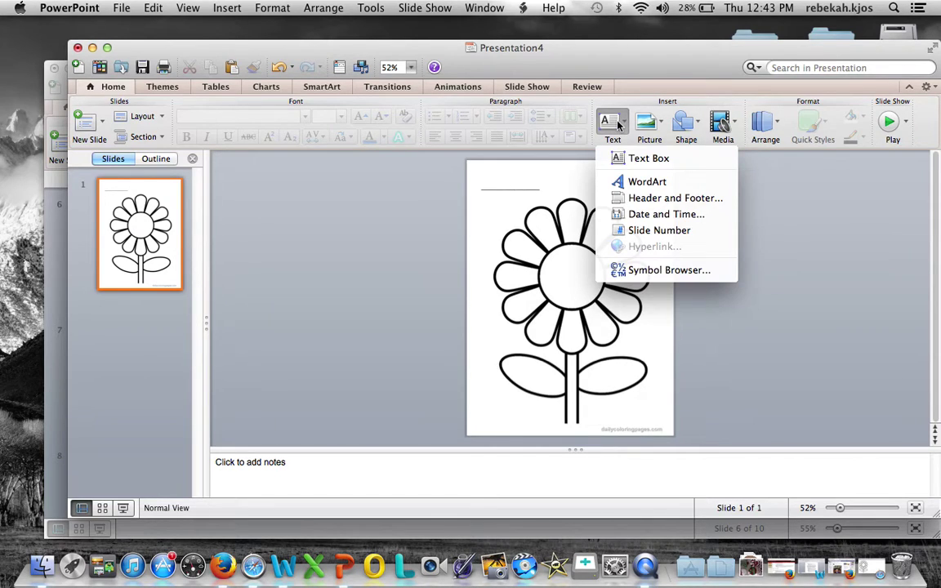
pyautogui.click(644, 159)
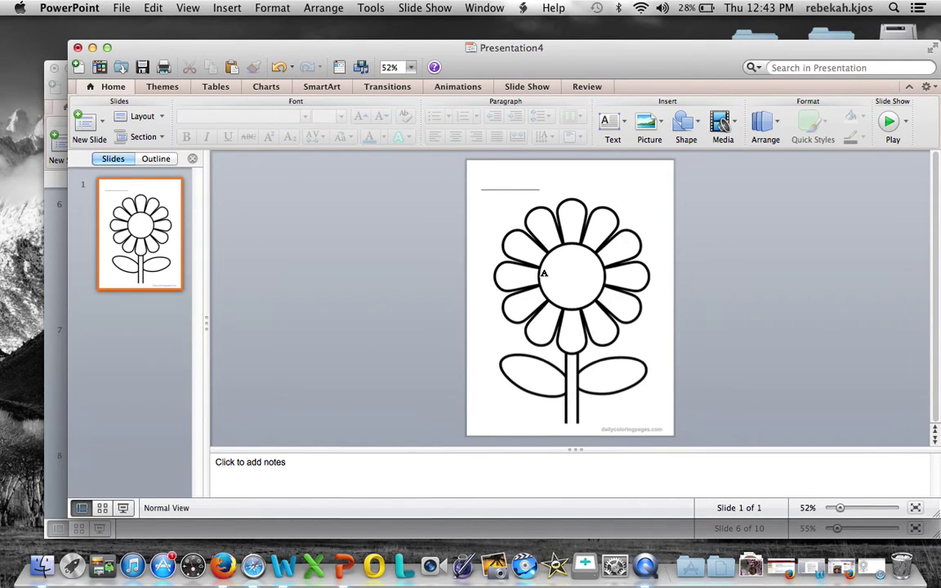
pyautogui.click(543, 273)
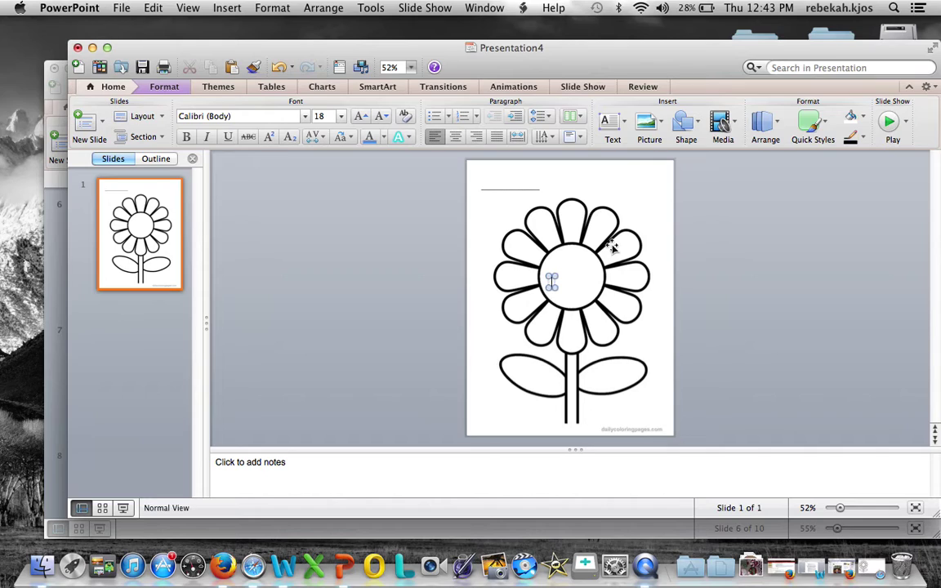
pyautogui.write('Fact')
pyautogui.press('BackSpace')
pyautogui.press('BackSpace')
pyautogui.press('BackSpace')
pyautogui.click(342, 117)
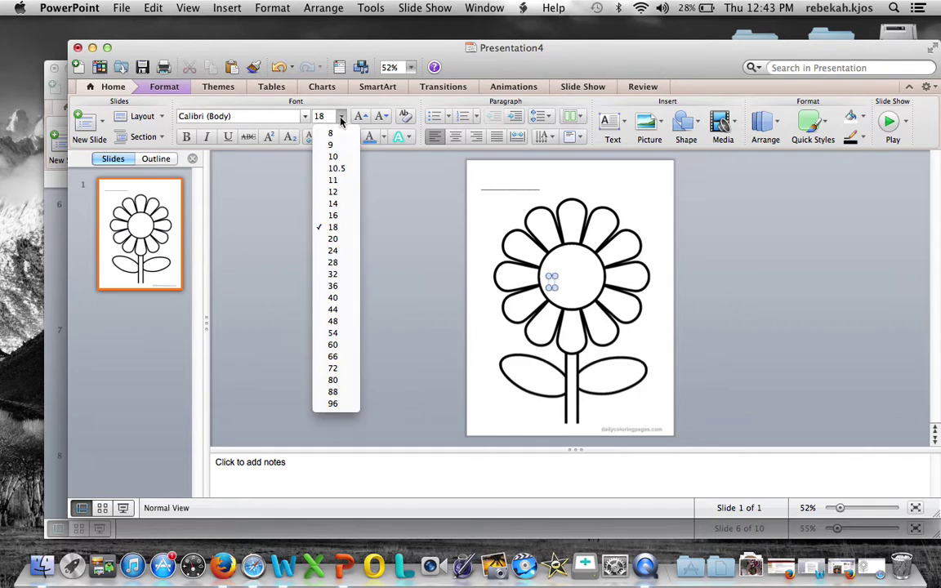
pyautogui.click(343, 275)
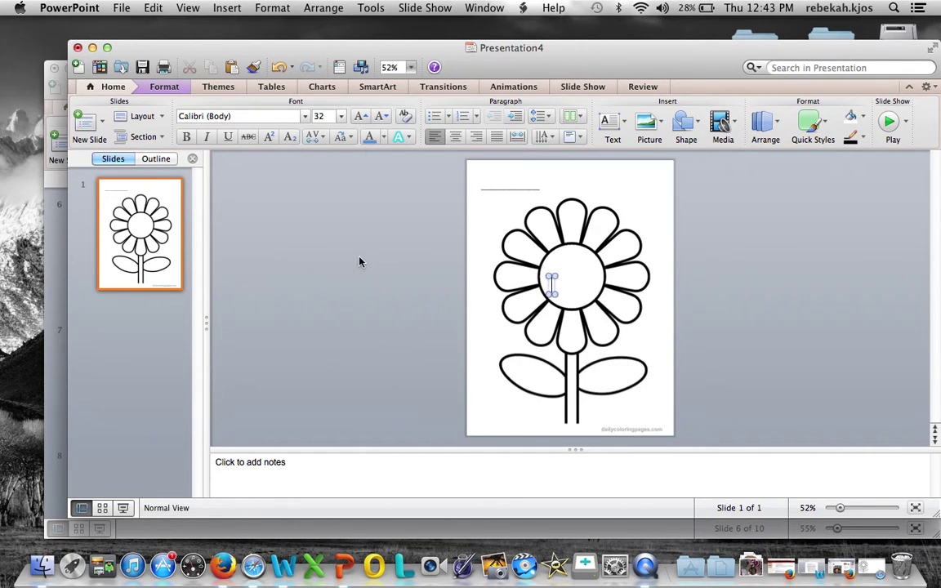
pyautogui.write('Factor')
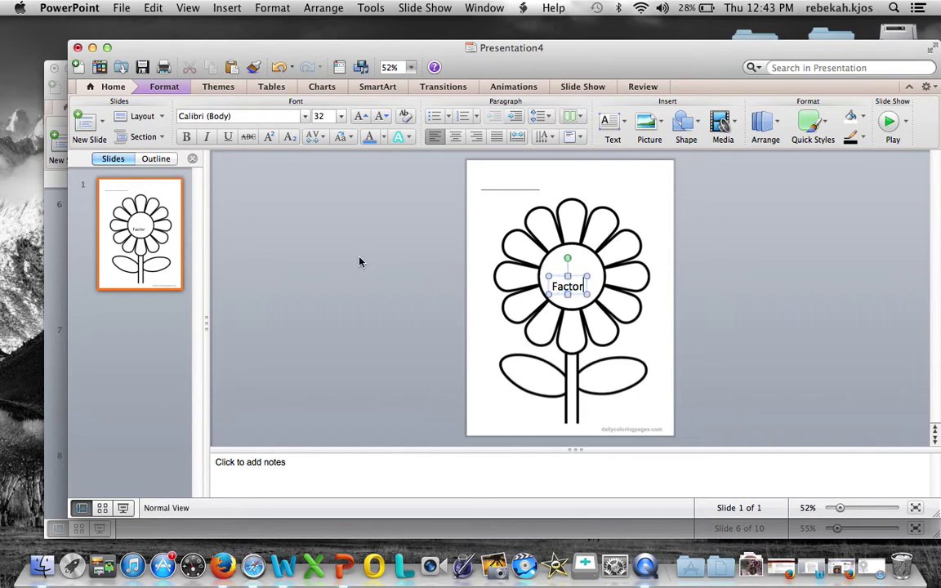
pyautogui.write('s of')
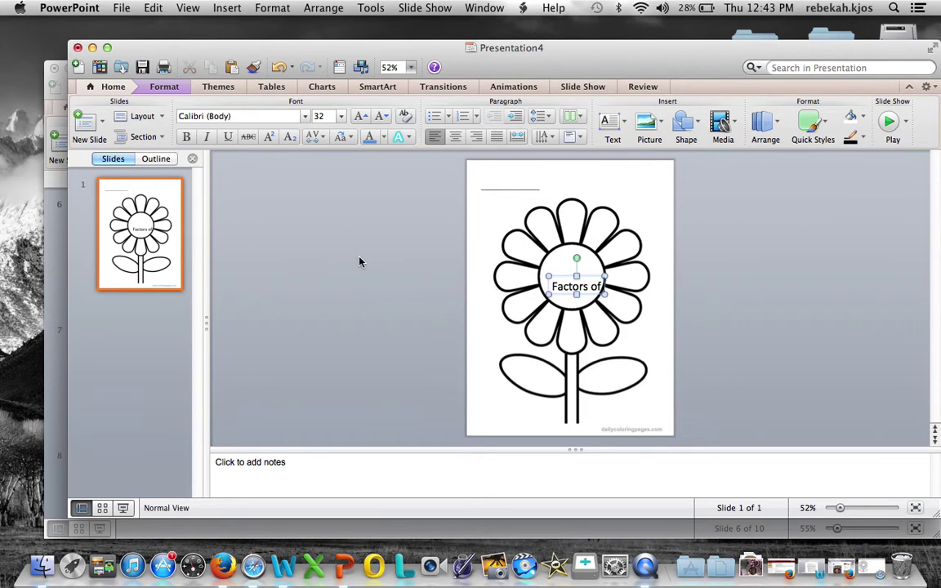
pyautogui.write('24')
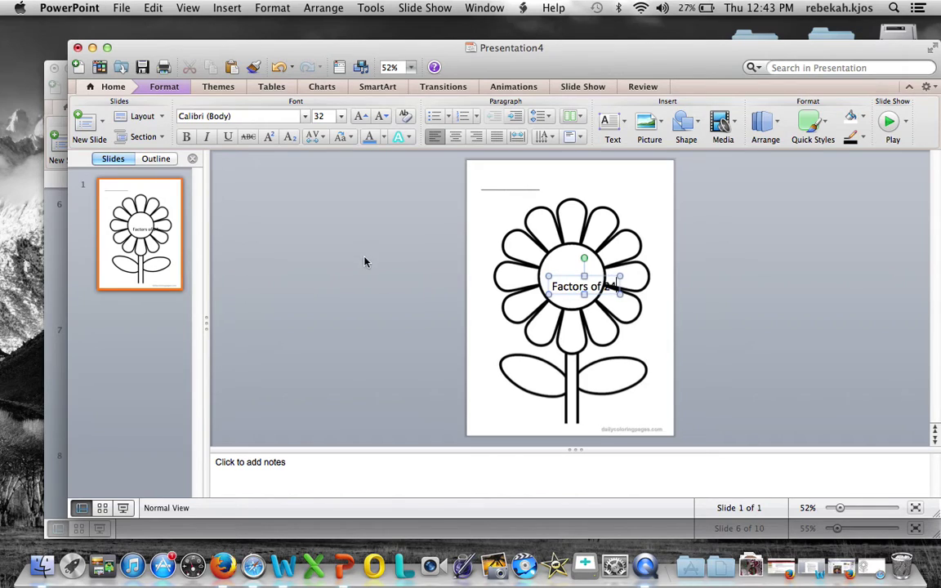
# Break the "Factors of 24" text into two lines after "Factors" and center its box inside the flower's middle circle
pyautogui.click(572, 277)
pyautogui.moveTo(572, 278); pyautogui.dragTo(546, 258)
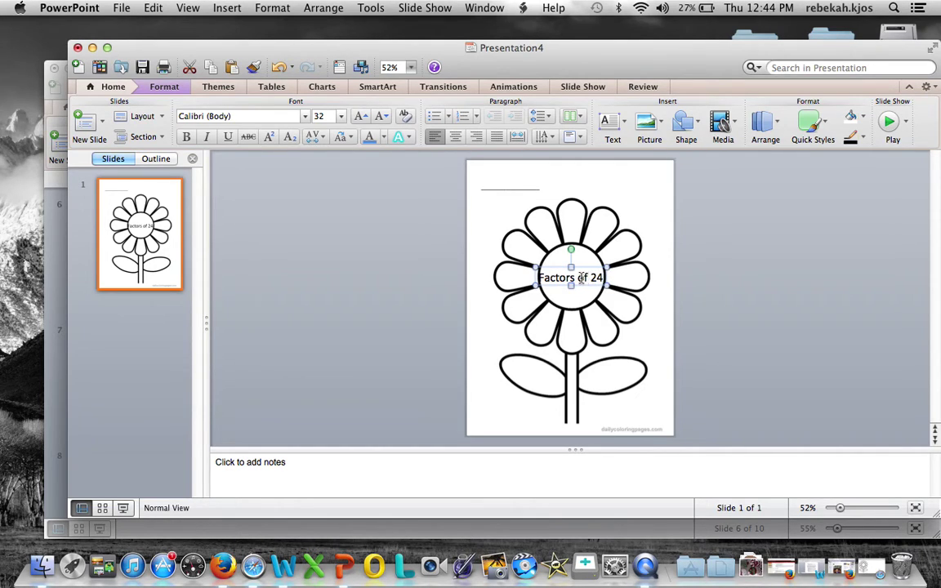
pyautogui.click(575, 277)
pyautogui.press('Return')
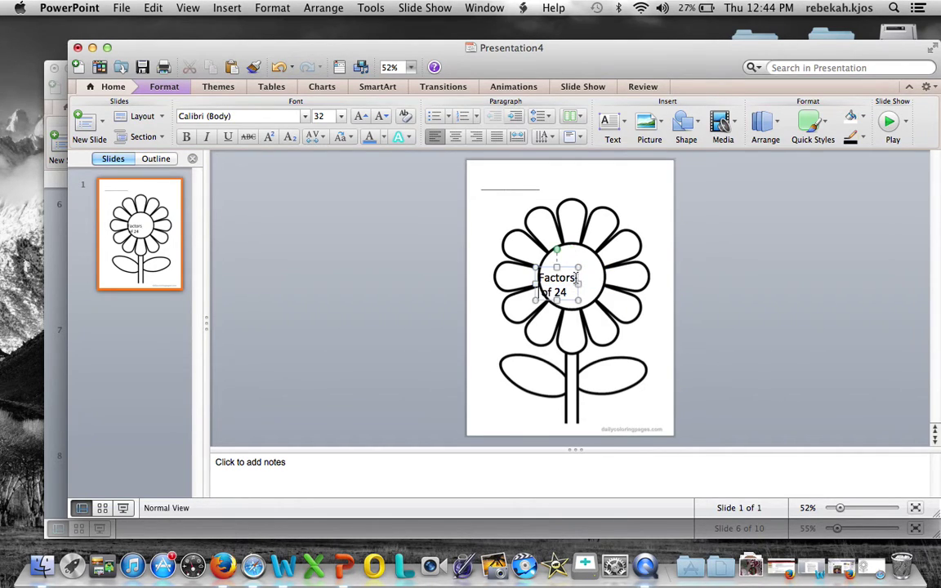
pyautogui.moveTo(574, 266); pyautogui.dragTo(591, 259)
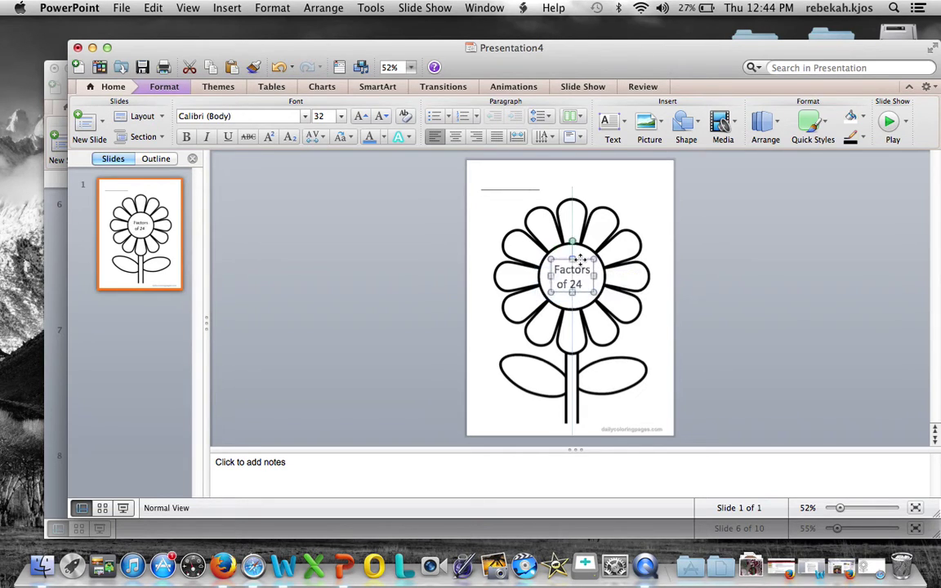
pyautogui.click(616, 190)
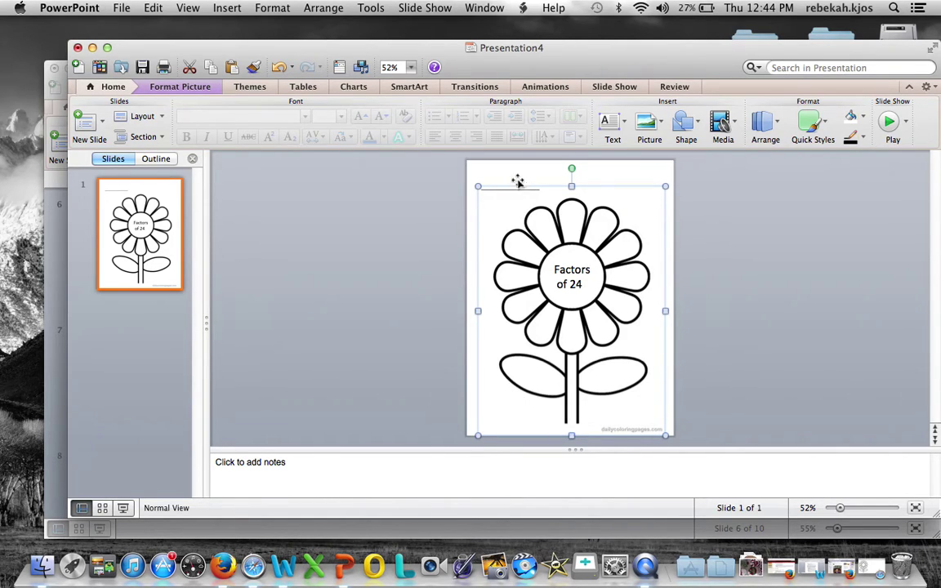
# Insert a text box above the flower, beside the underscore line, with font size 28 and the text "Factor Flower"
pyautogui.click(609, 122)
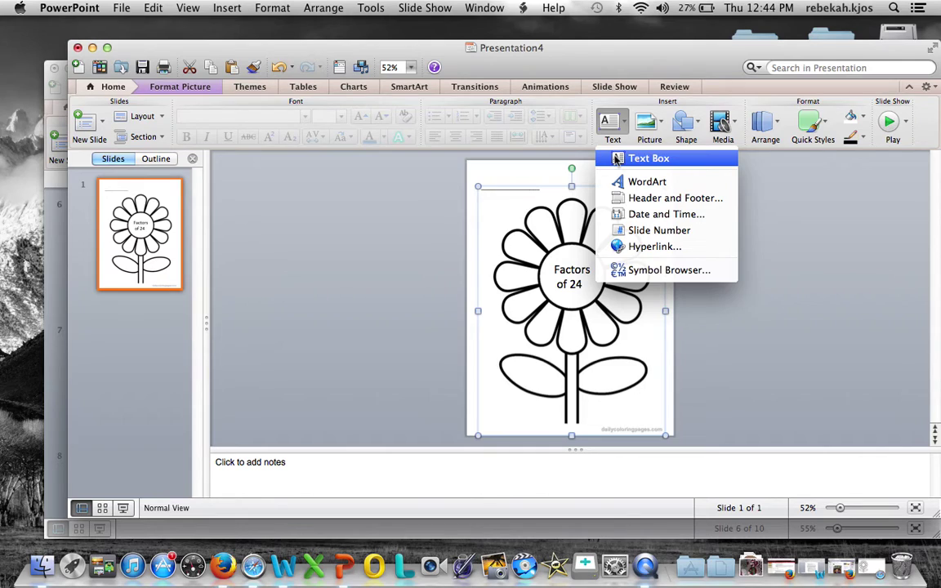
pyautogui.click(617, 158)
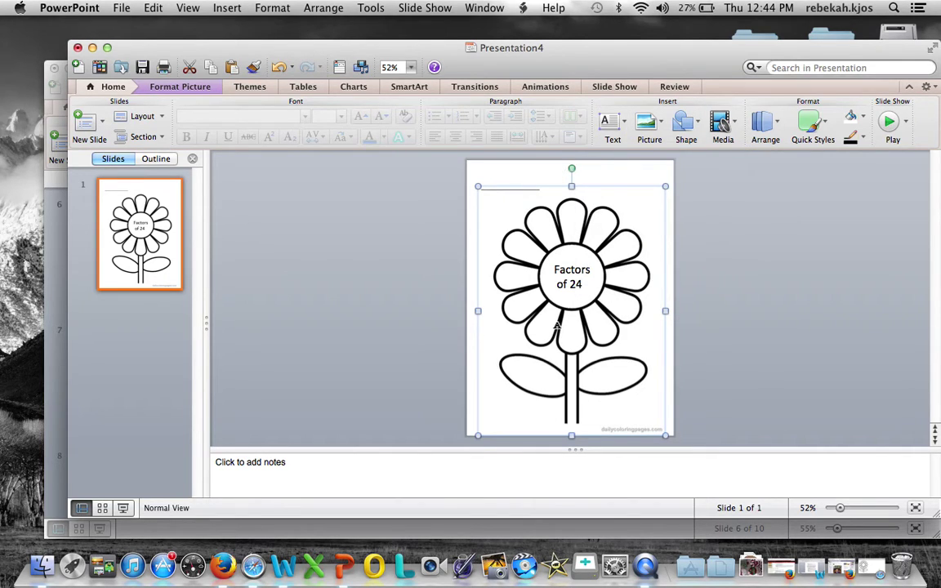
pyautogui.click(554, 176)
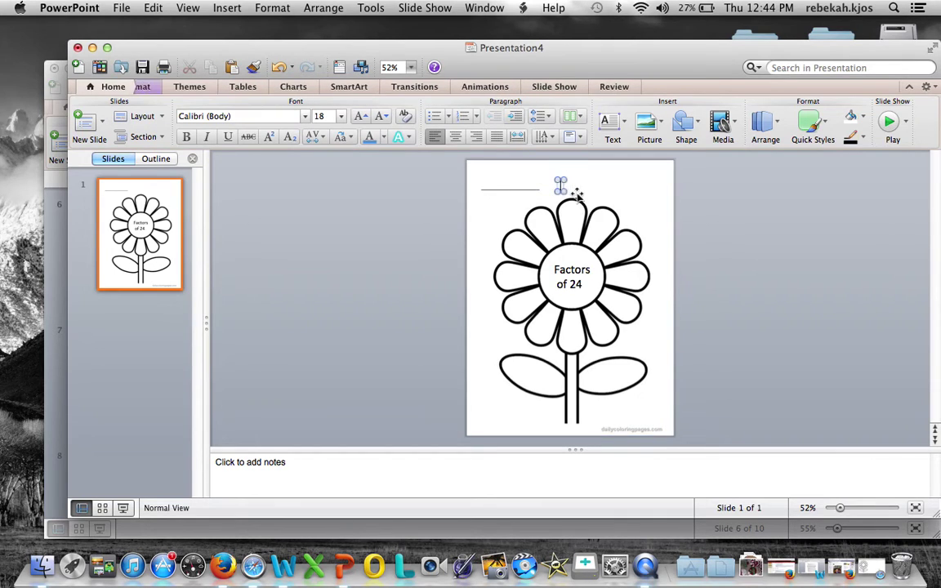
pyautogui.click(342, 116)
pyautogui.click(348, 262)
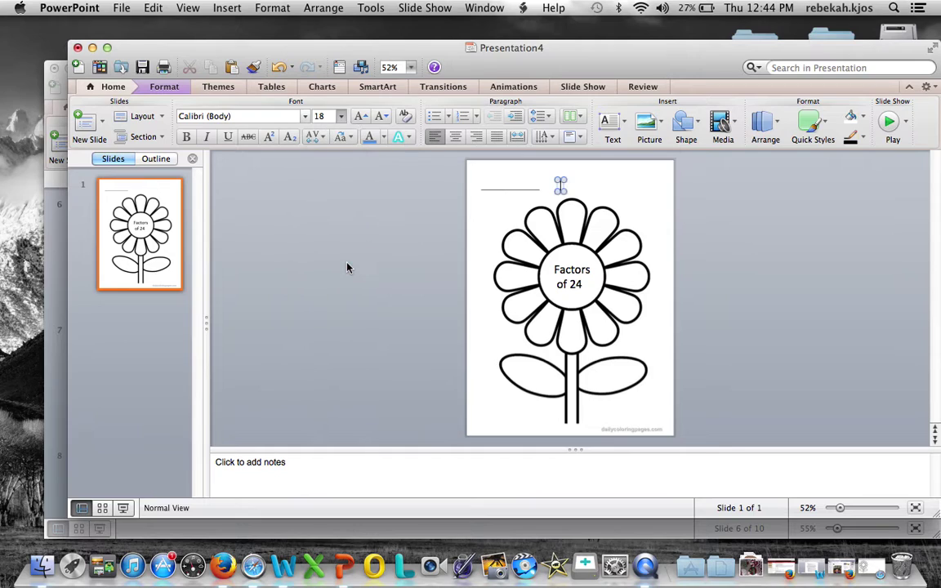
pyautogui.write('Factor')
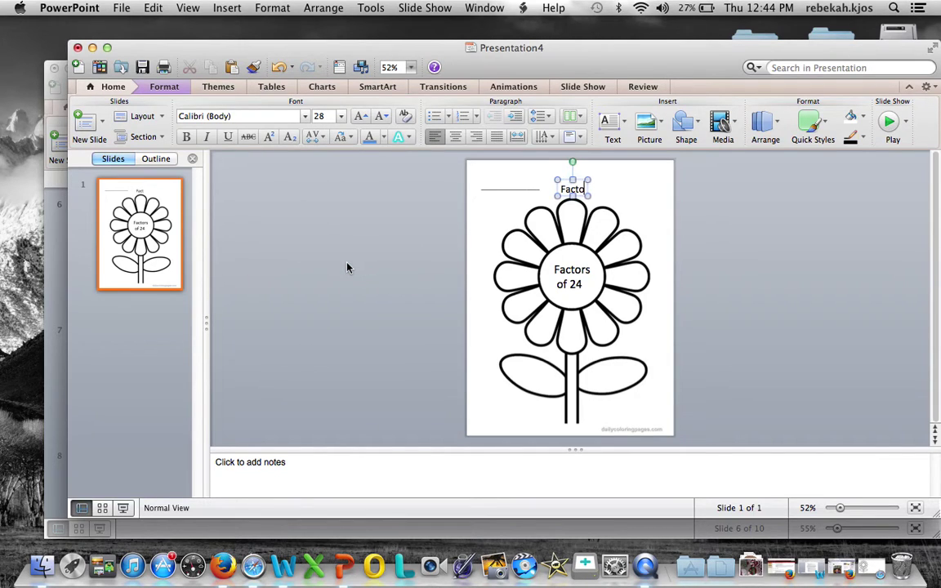
pyautogui.write('ower')
# Move the "Factor Flower" title box so it lines up with the underscore line above the flower
pyautogui.moveTo(598, 178); pyautogui.dragTo(595, 178)
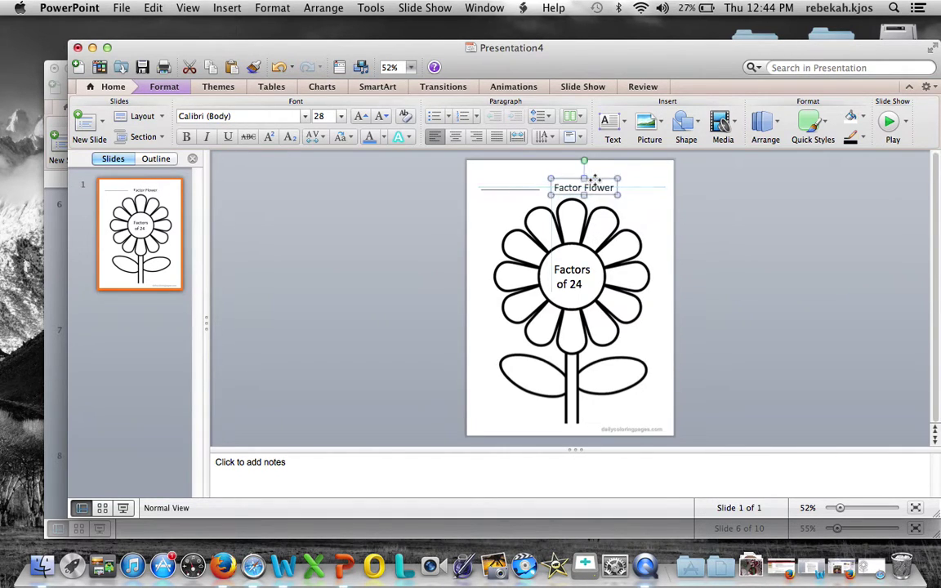
pyautogui.click(644, 203)
pyautogui.click(754, 228)
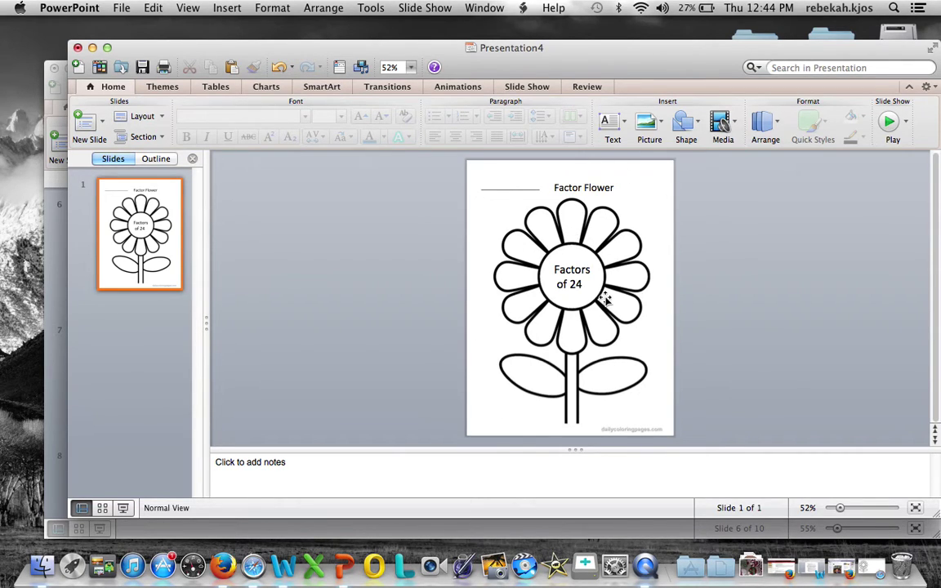
# Add a second slide, paste the flower picture onto it, and shrink it to fill the slide's lower-right quarter
pyautogui.click(81, 124)
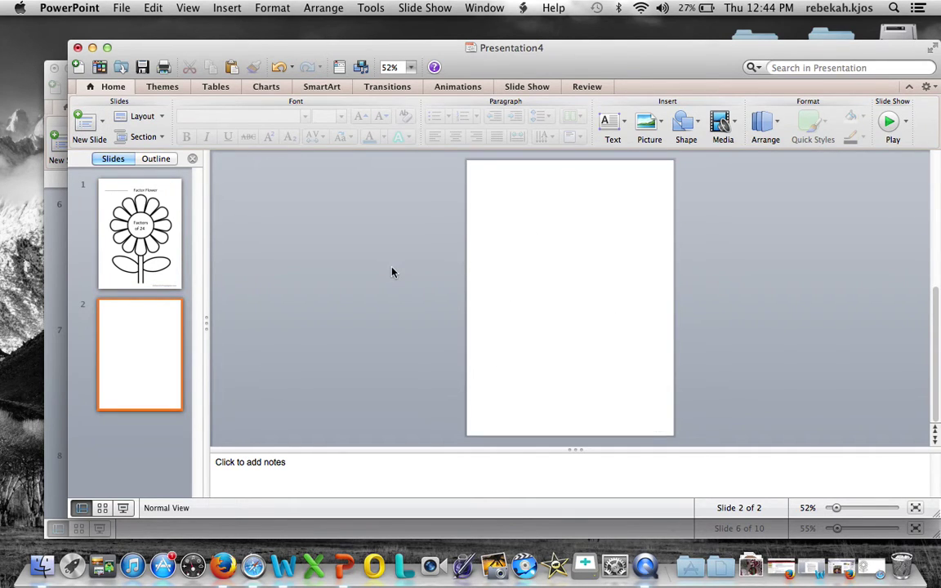
pyautogui.press('super+v')
pyautogui.click(583, 254)
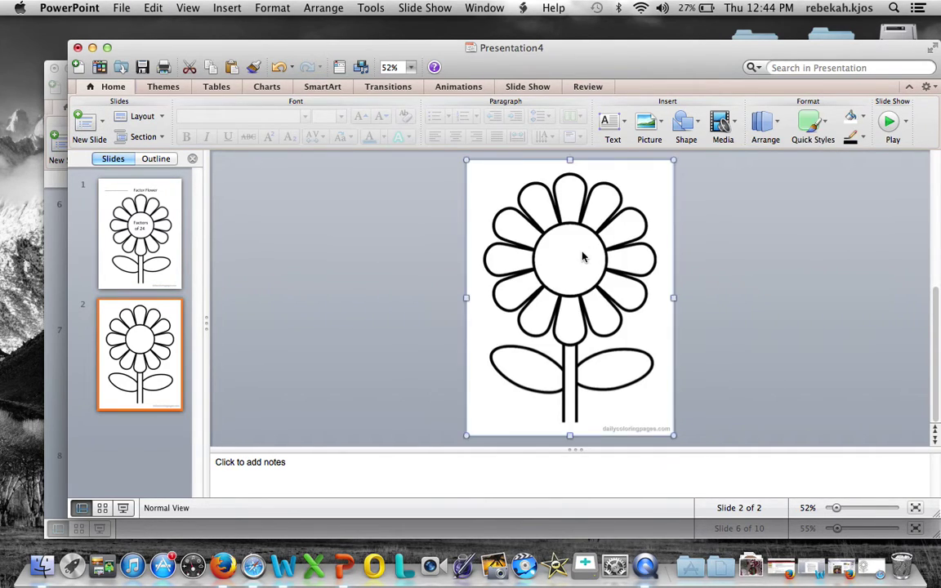
pyautogui.moveTo(466, 160); pyautogui.dragTo(569, 334)
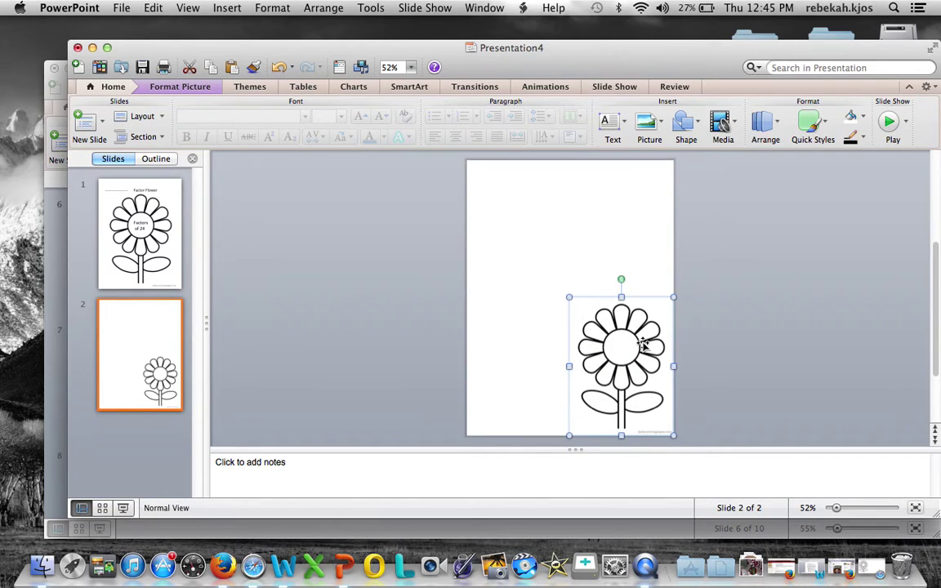
pyautogui.press('Right')
pyautogui.press('Down')
# Duplicate the small flower three times and arrange the copies as a two-by-two grid filling the second slide
pyautogui.moveTo(643, 345); pyautogui.dragTo(532, 327)
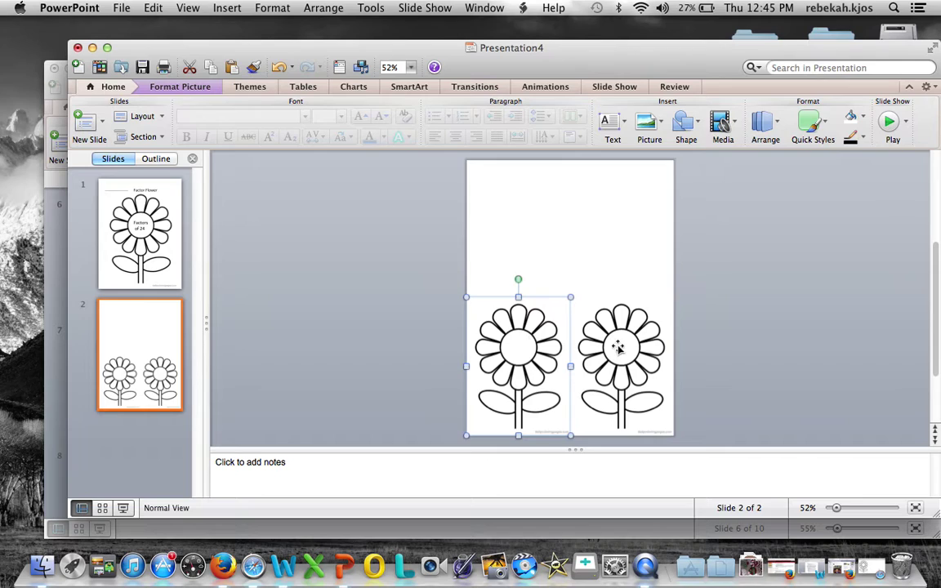
pyautogui.press('super+d')
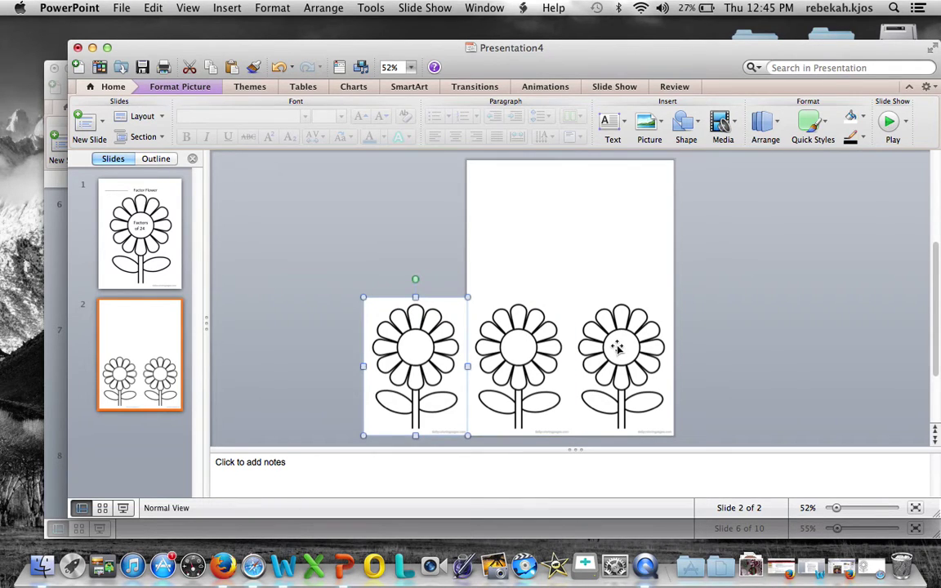
pyautogui.press('super+d')
pyautogui.moveTo(347, 345); pyautogui.dragTo(516, 233)
pyautogui.moveTo(275, 412); pyautogui.dragTo(606, 247)
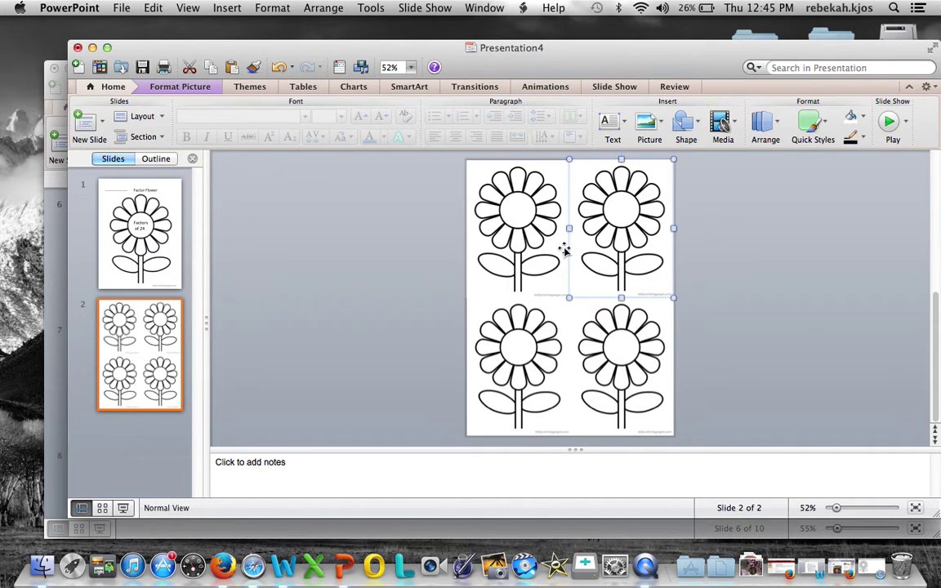
# Go back to the first slide and bring up the rectangle shapes available for insertion
pyautogui.click(139, 209)
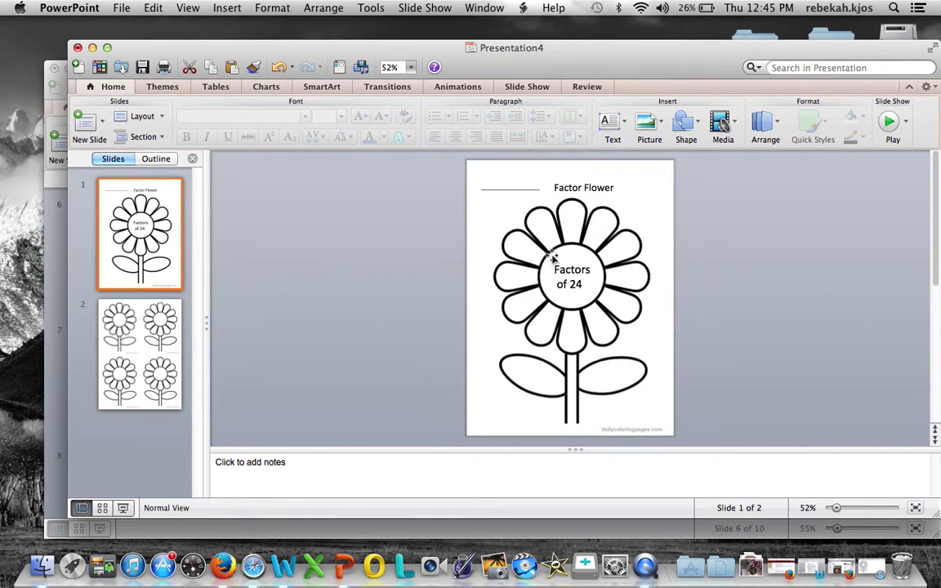
pyautogui.click(689, 122)
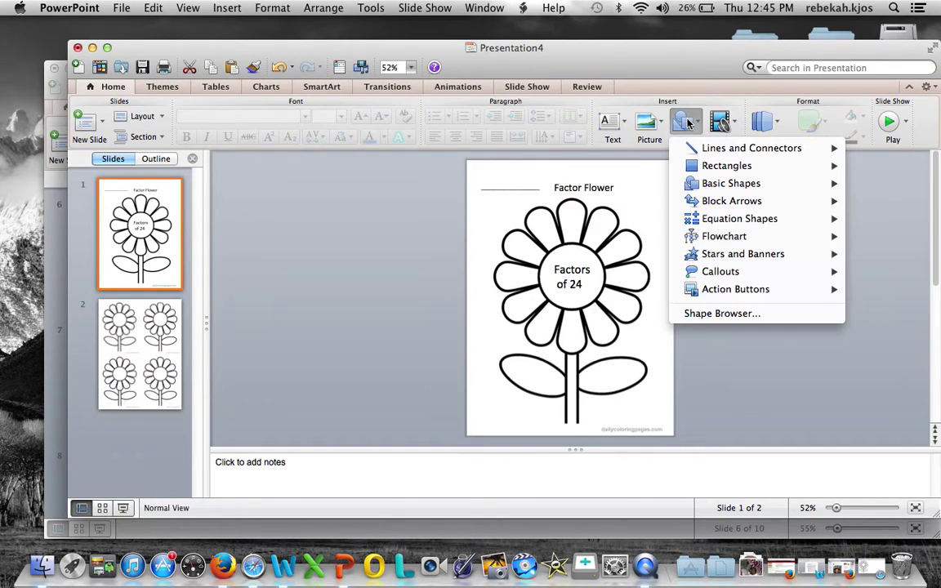
pyautogui.moveTo(702, 170)
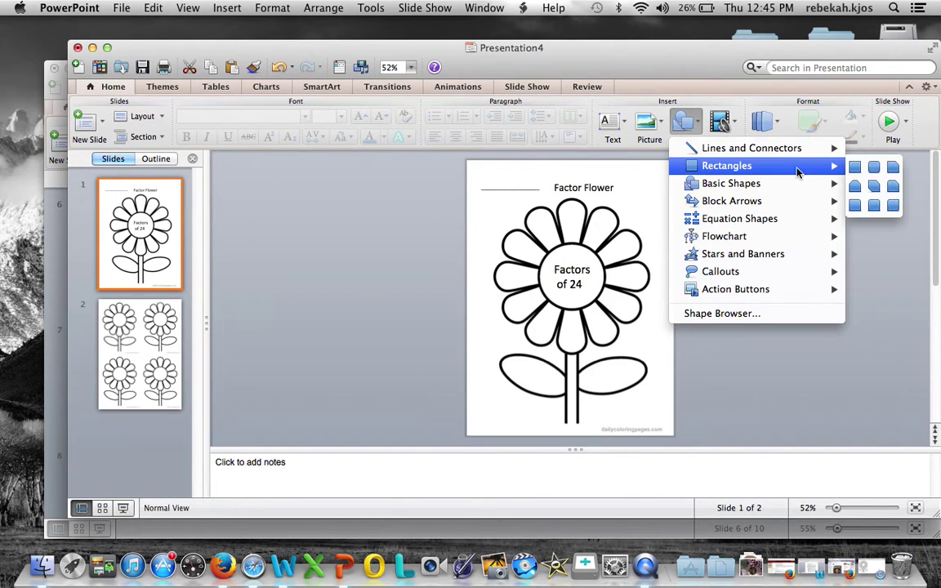